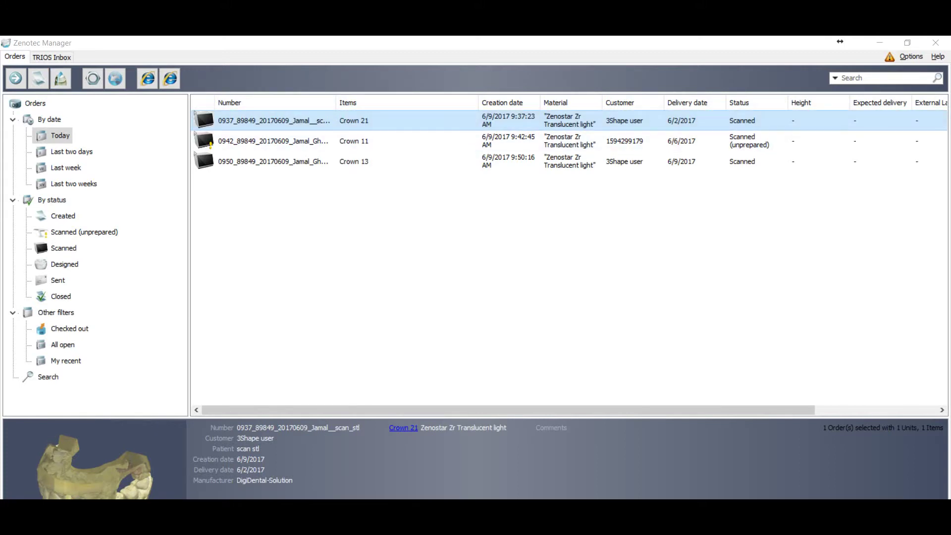
Review the Crown 11 and Crown 13 orders, then select the Crown 21 order
{"action": "left_click", "coordinate": [273, 140]}
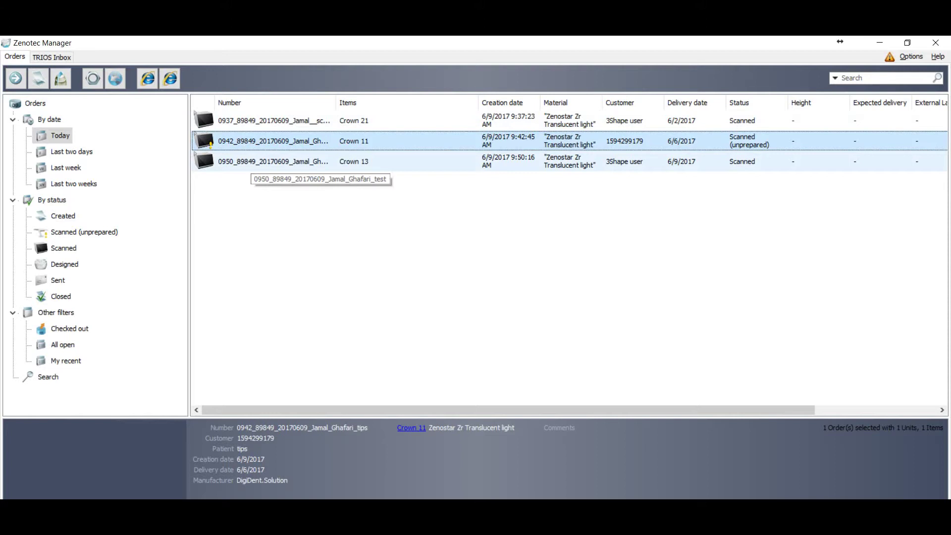
{"action": "left_click", "coordinate": [270, 162]}
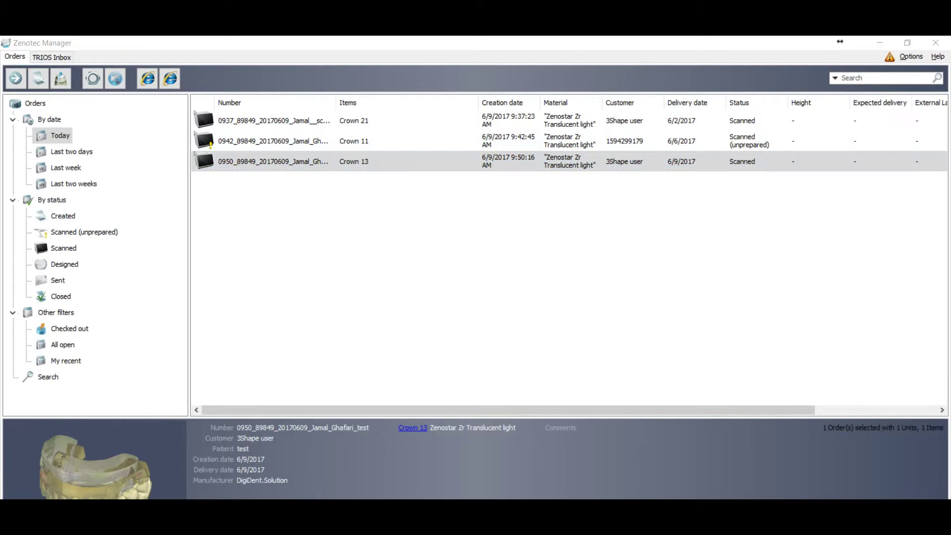
{"action": "left_click", "coordinate": [242, 122]}
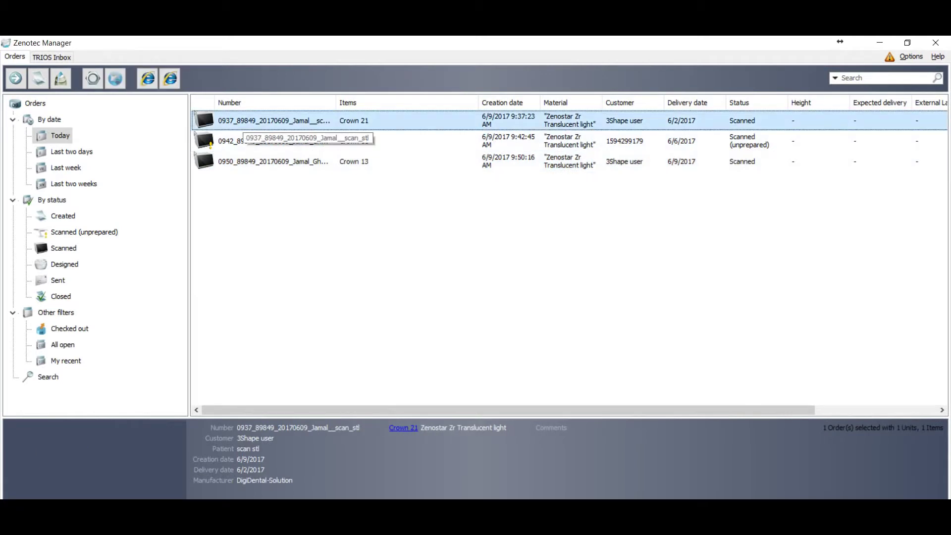
Start Advanced > Export Scan for Crown 21, saving Upper PreparationScan as a DCM file
{"action": "right_click", "coordinate": [243, 119]}
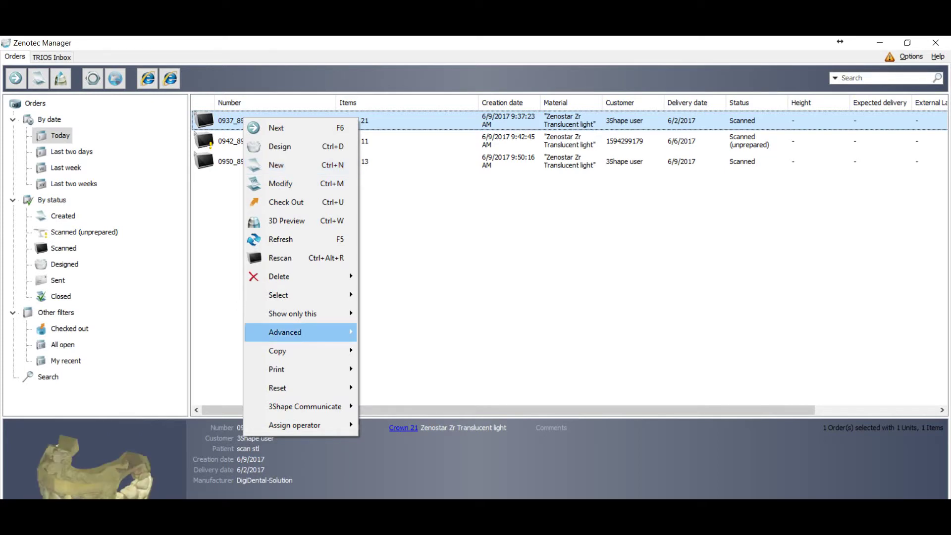
{"action": "mouse_move", "coordinate": [284, 332]}
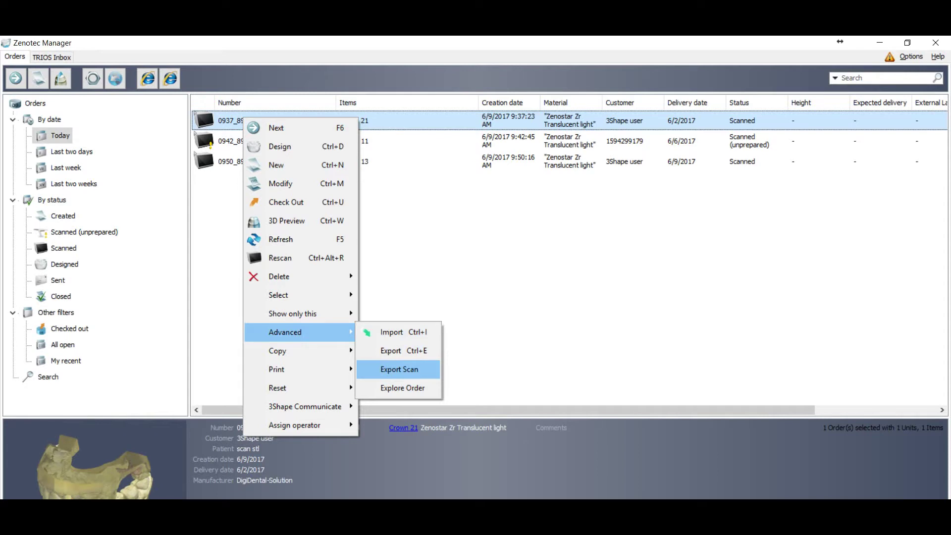
{"action": "key", "text": "Return"}
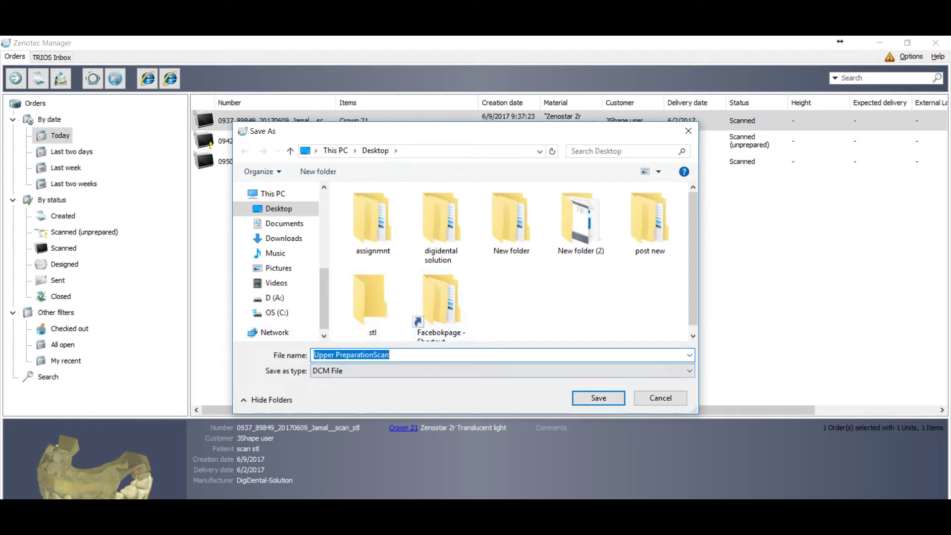
Save Upper PreparationScan and Lower AntagonistScan as STL files into Desktop\stl
{"action": "double_click", "coordinate": [372, 302]}
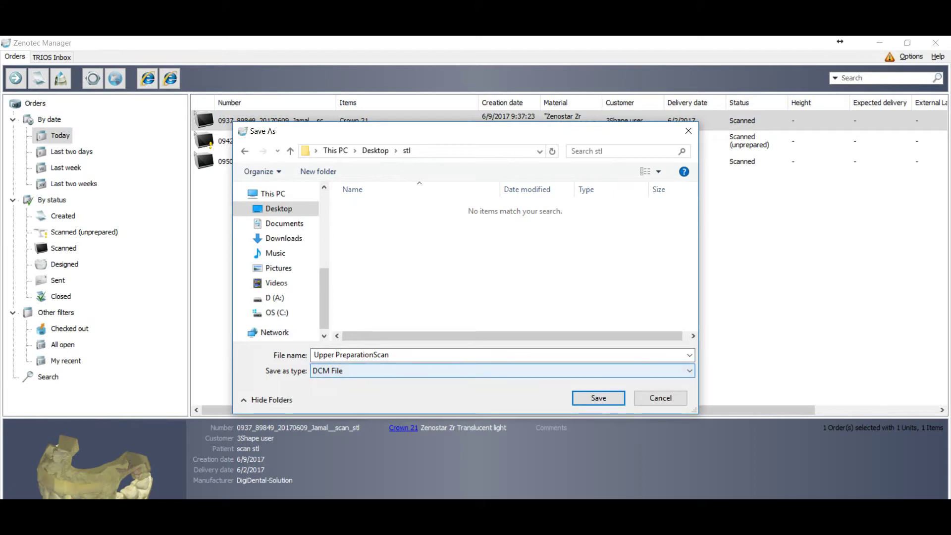
{"action": "left_click", "coordinate": [501, 371]}
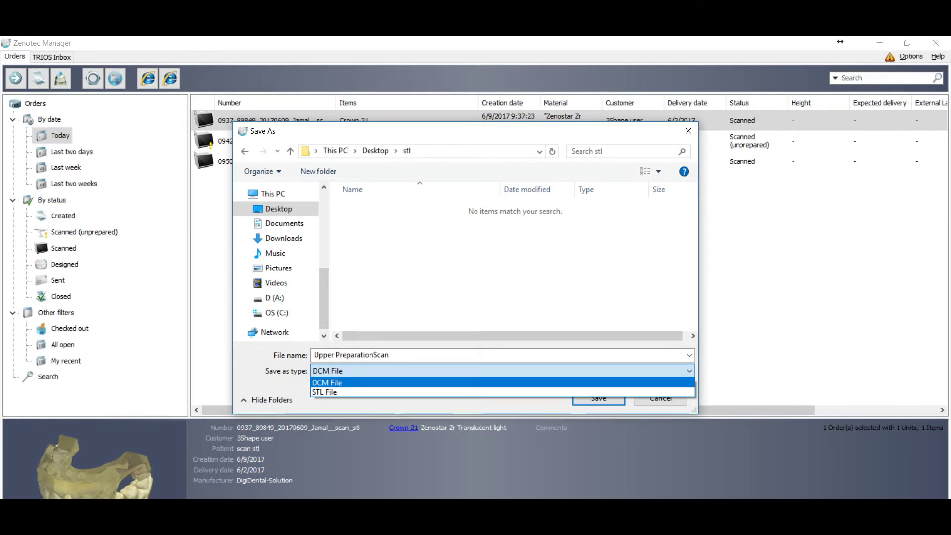
{"action": "key", "text": "Down"}
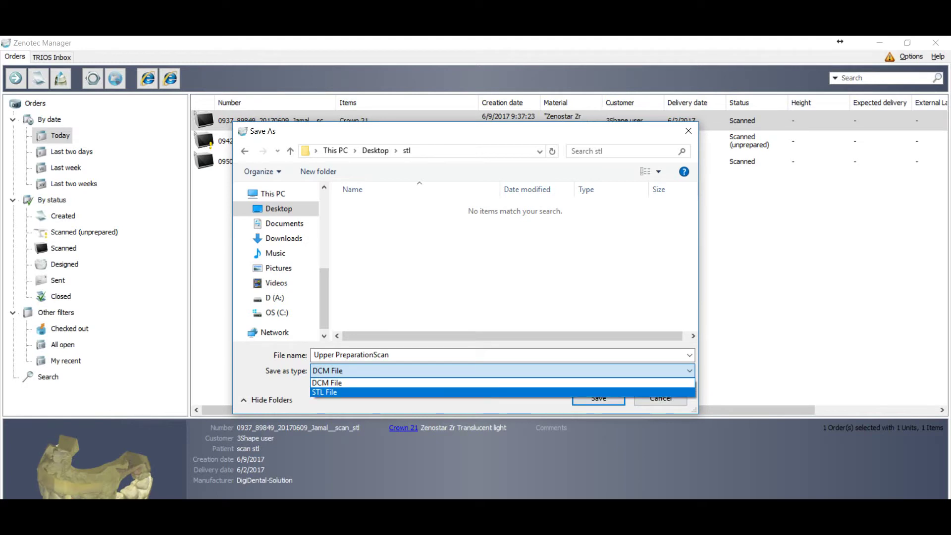
{"action": "key", "text": "Return"}
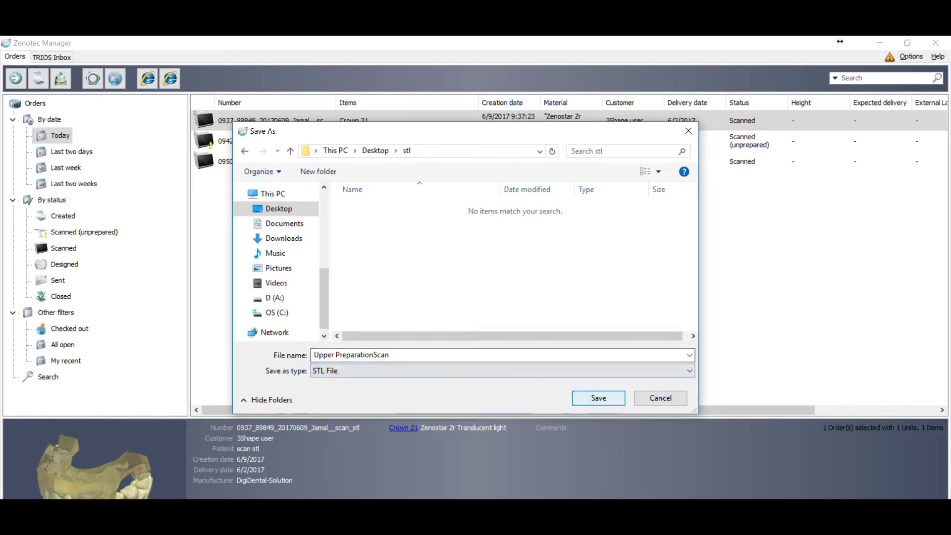
{"action": "key", "text": "Return"}
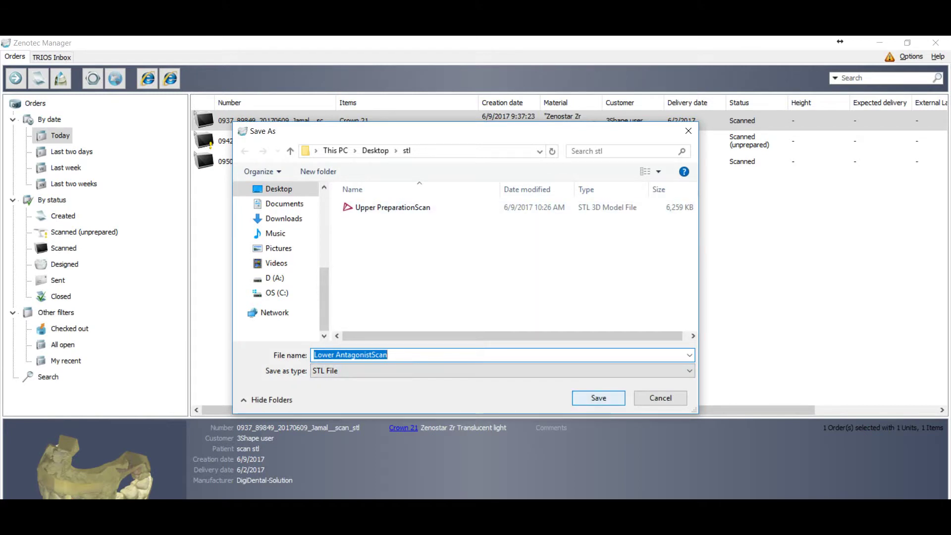
{"action": "key", "text": "Return"}
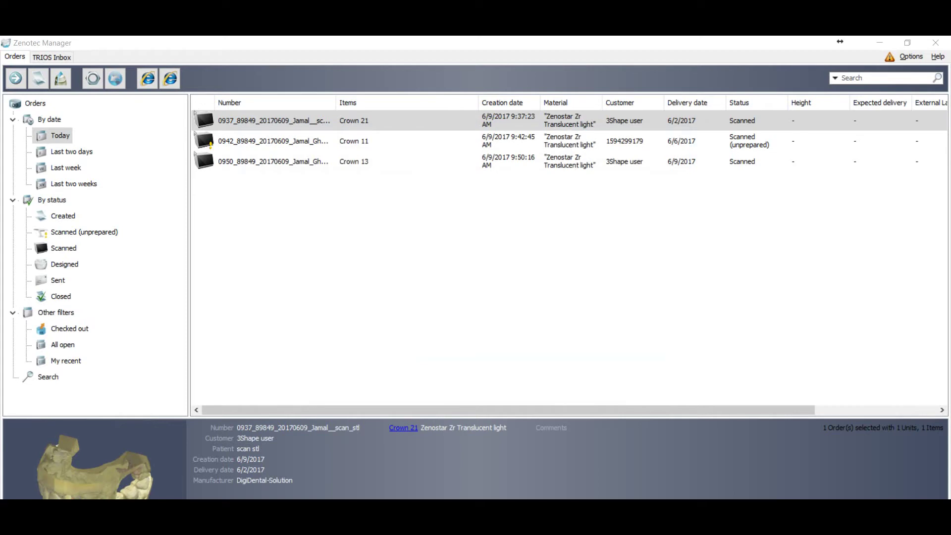
Select Crown 11 and start its Advanced > Export Scan into the stl folder
{"action": "left_click", "coordinate": [278, 143]}
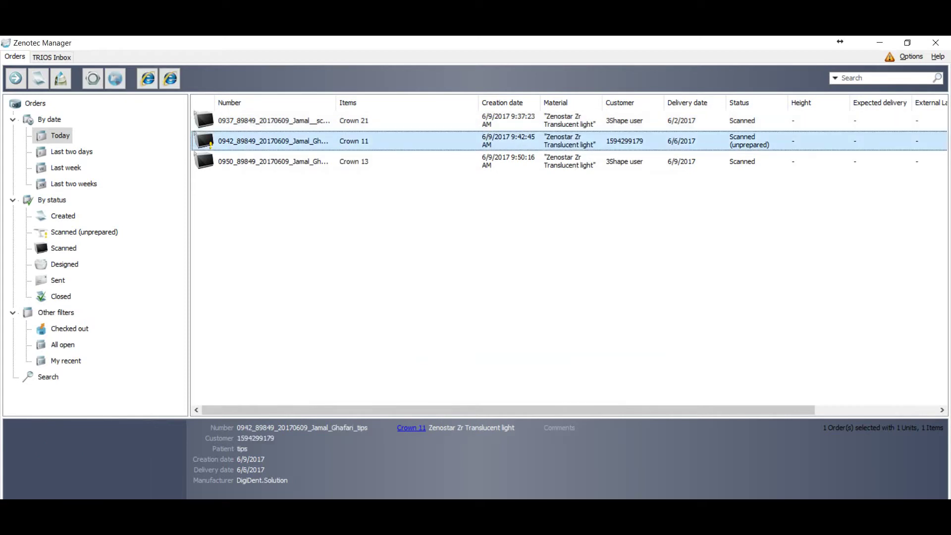
{"action": "right_click", "coordinate": [276, 140]}
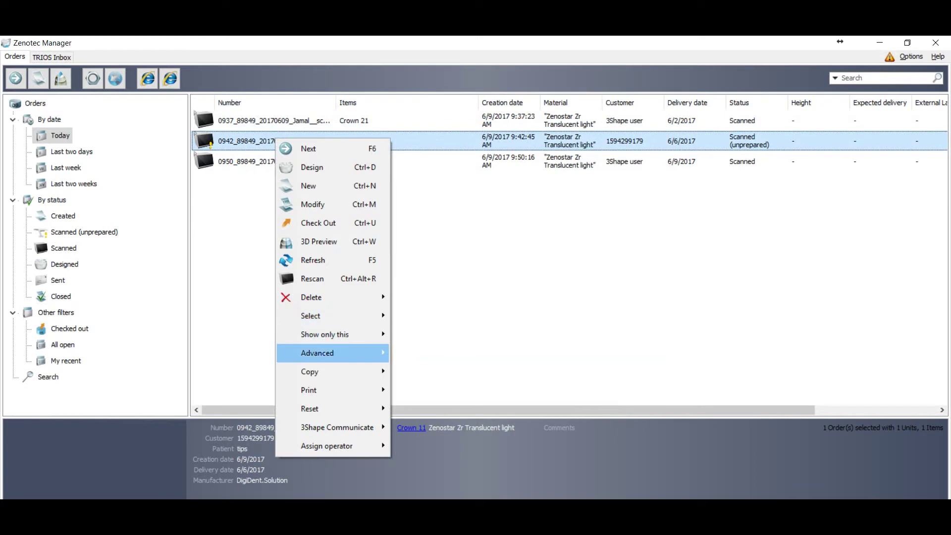
{"action": "key", "text": "Right"}
{"action": "key", "text": "Down"}
{"action": "key", "text": "Down"}
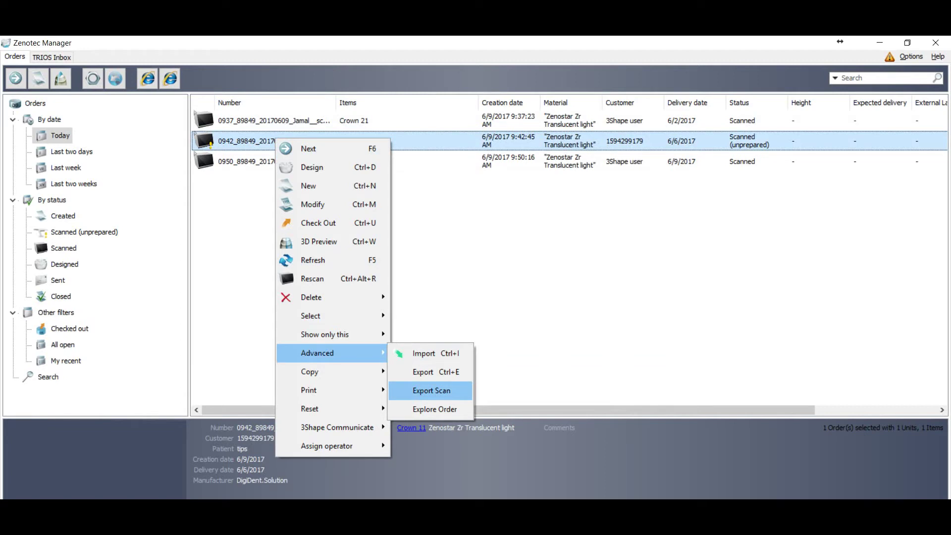
{"action": "key", "text": "Return"}
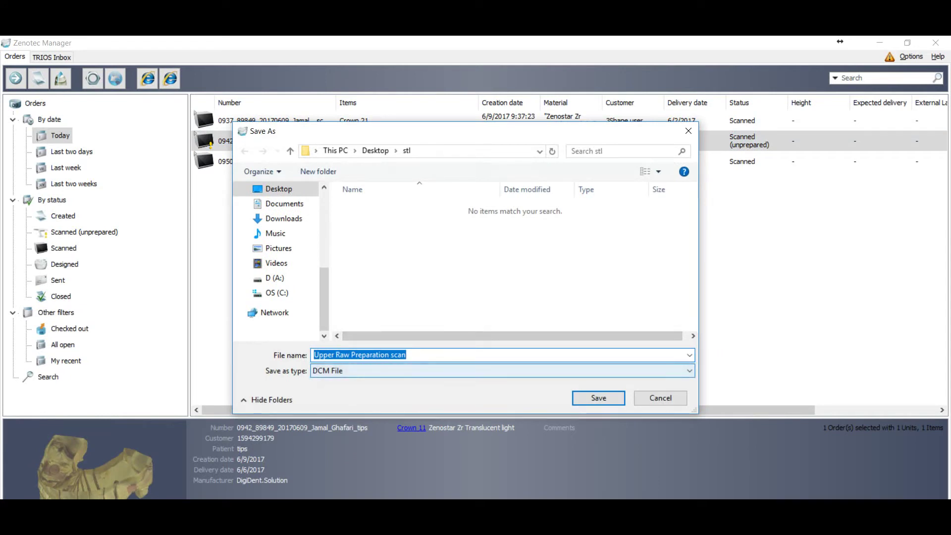
Switch the type to STL and back out to Desktop, then cancel the Crown 11 export
{"action": "left_click", "coordinate": [500, 370]}
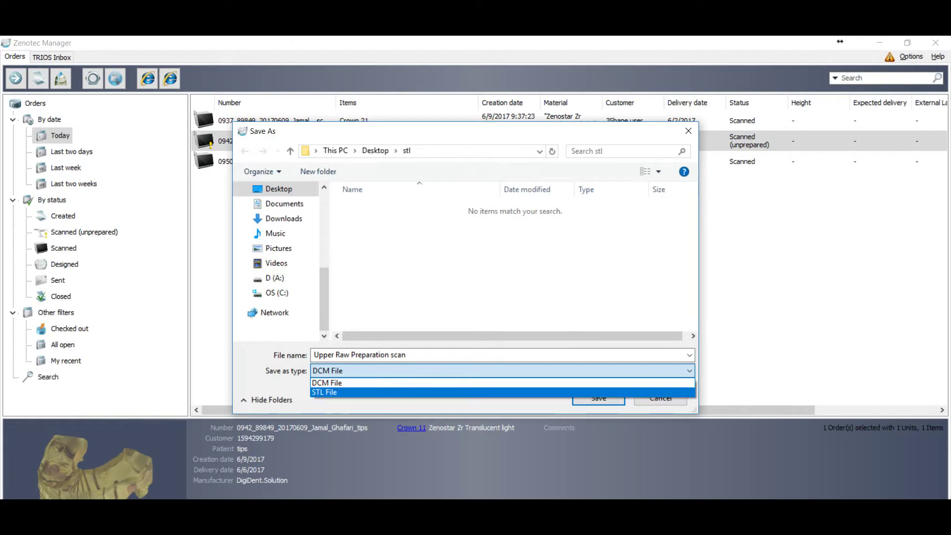
{"action": "key", "text": "Return"}
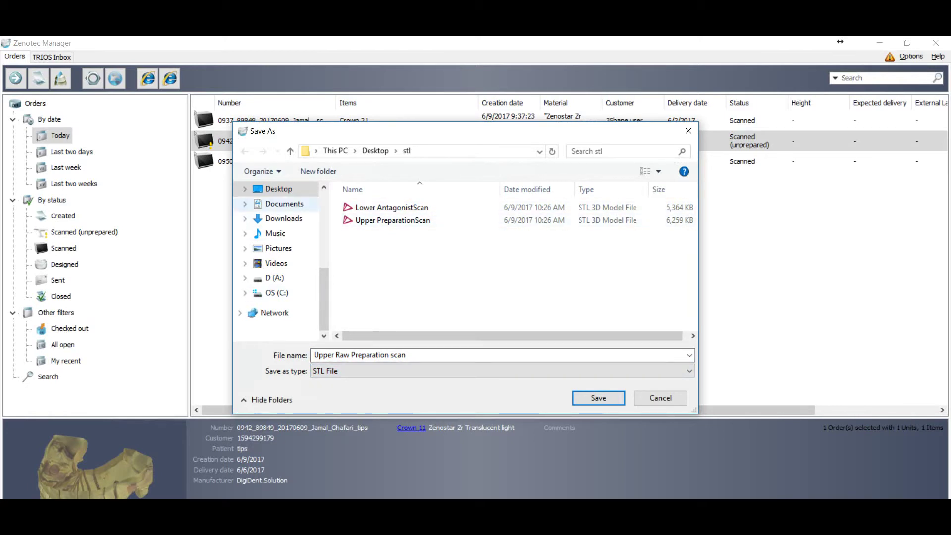
{"action": "left_click", "coordinate": [279, 189]}
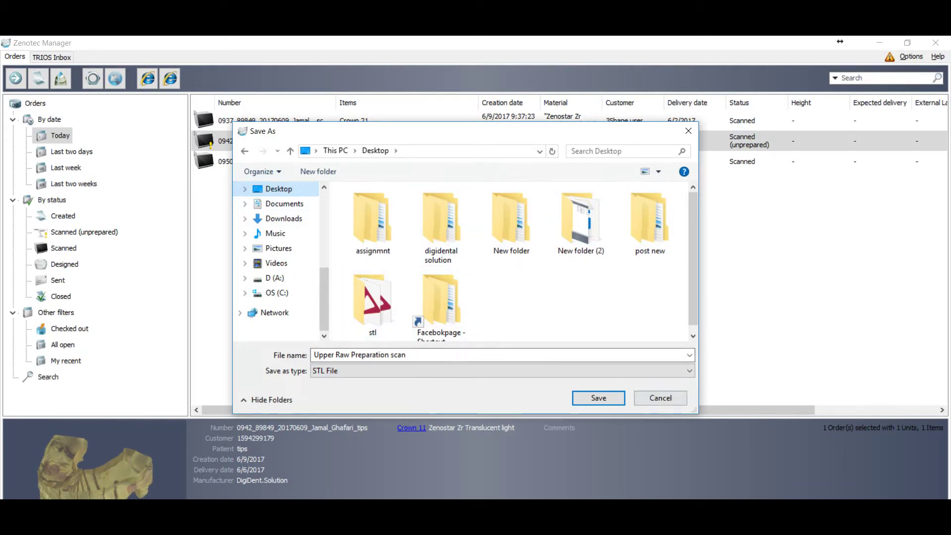
{"action": "left_click", "coordinate": [661, 397]}
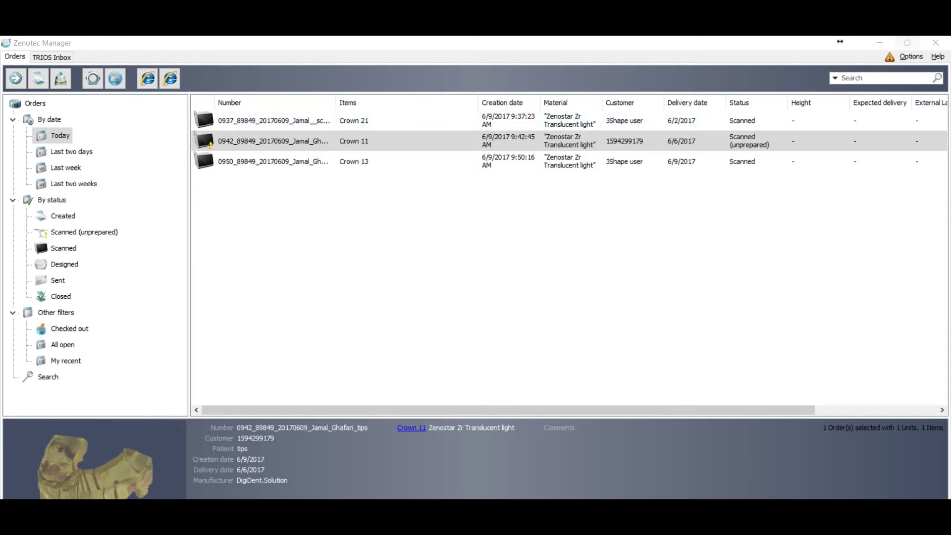
Open the Order Export dialog for Crown 21 with UDX order export selected
{"action": "left_click", "coordinate": [272, 121]}
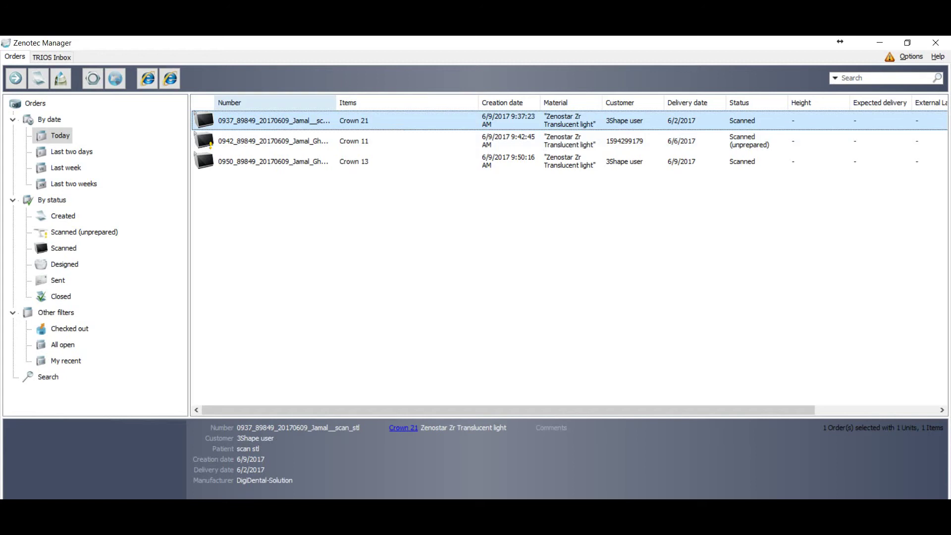
{"action": "right_click", "coordinate": [227, 122]}
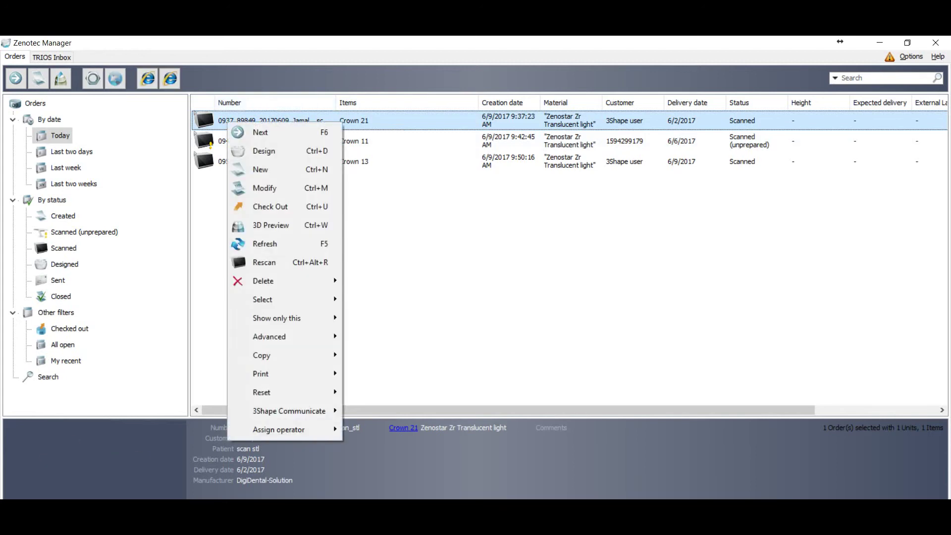
{"action": "mouse_move", "coordinate": [269, 336]}
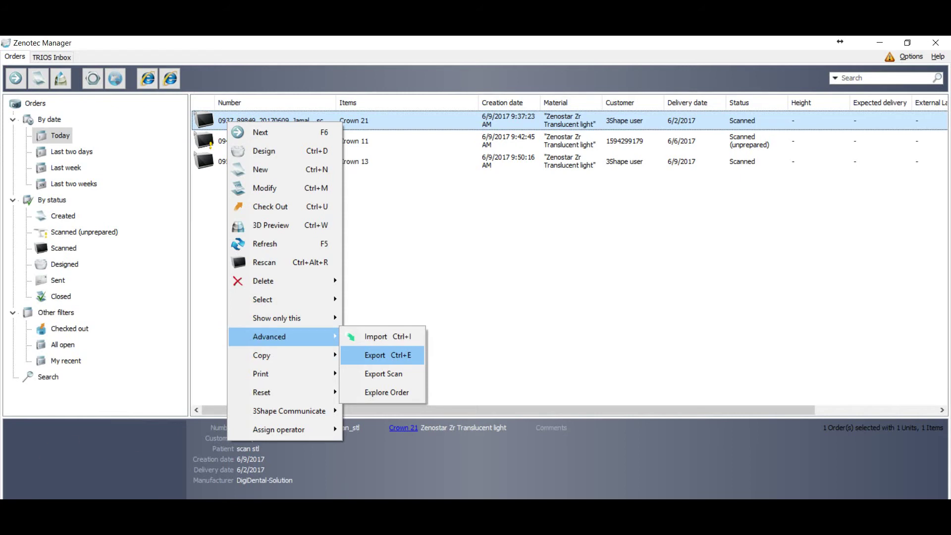
{"action": "key", "text": "Return"}
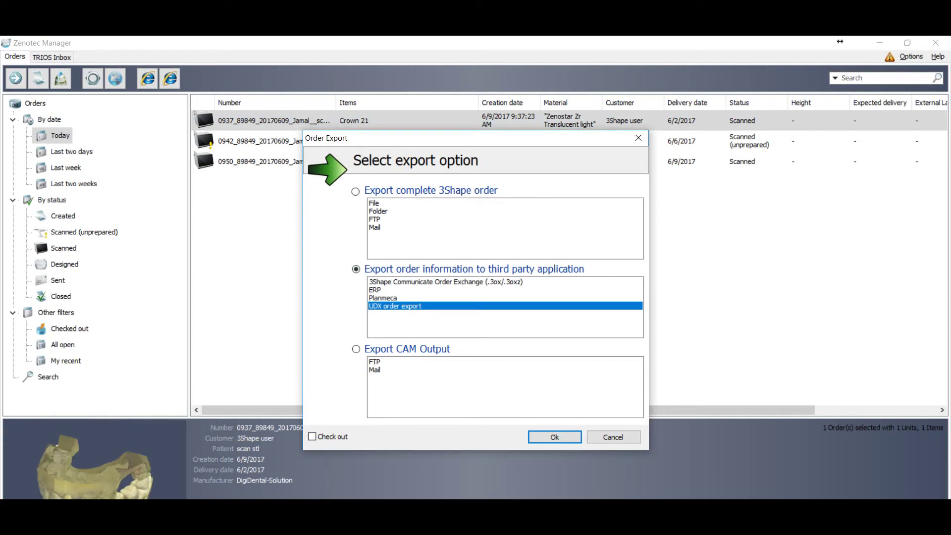
Confirm the UDX export and save the Crown 21 ZIP into Desktop\stl
{"action": "key", "text": "Return"}
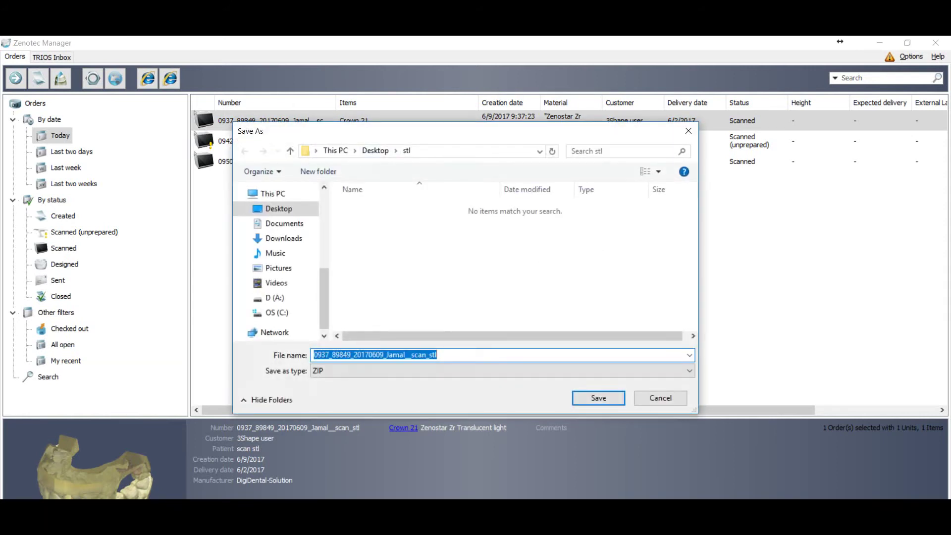
{"action": "key", "text": "Return"}
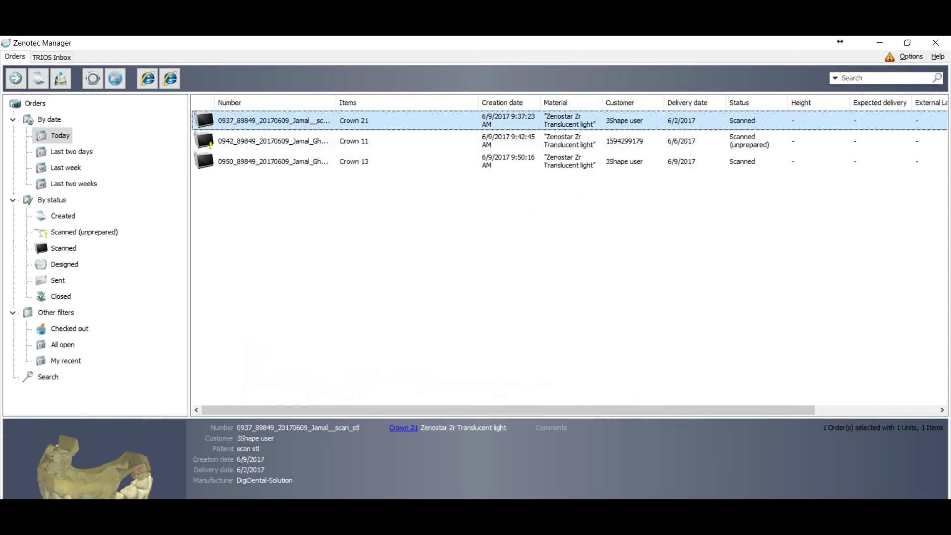
Check Desktop\stl for the ZIP and two STL scans, then return to Zenotec Manager
{"action": "key", "text": "super+d"}
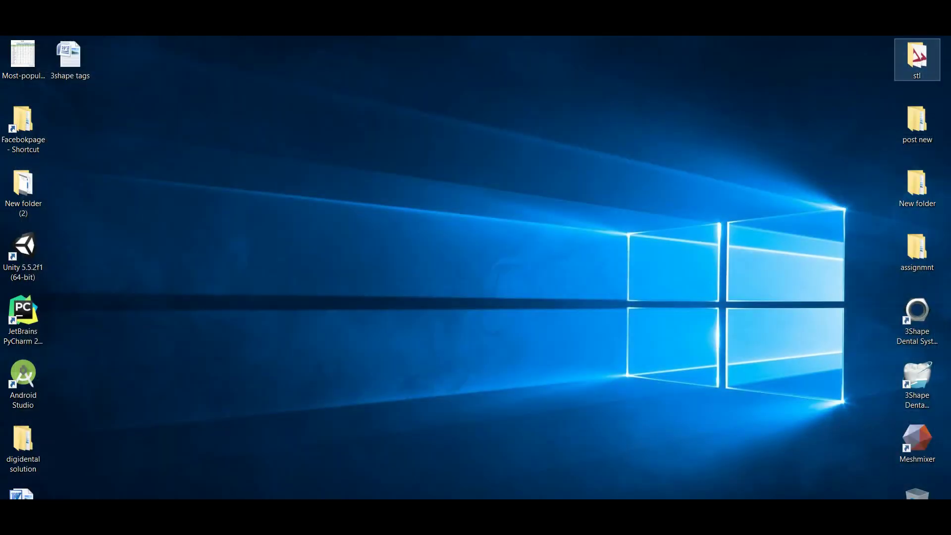
{"action": "key", "text": "Return"}
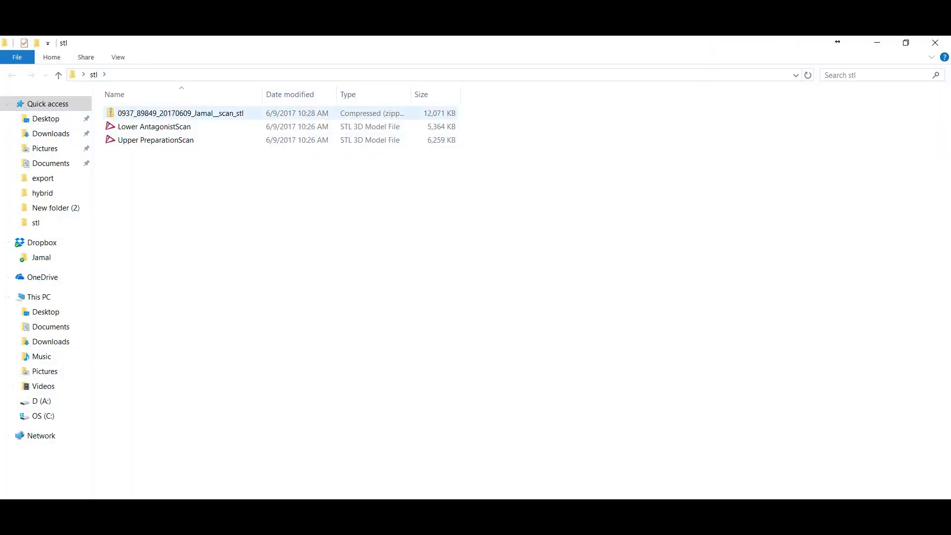
{"action": "key", "text": "alt+Tab"}
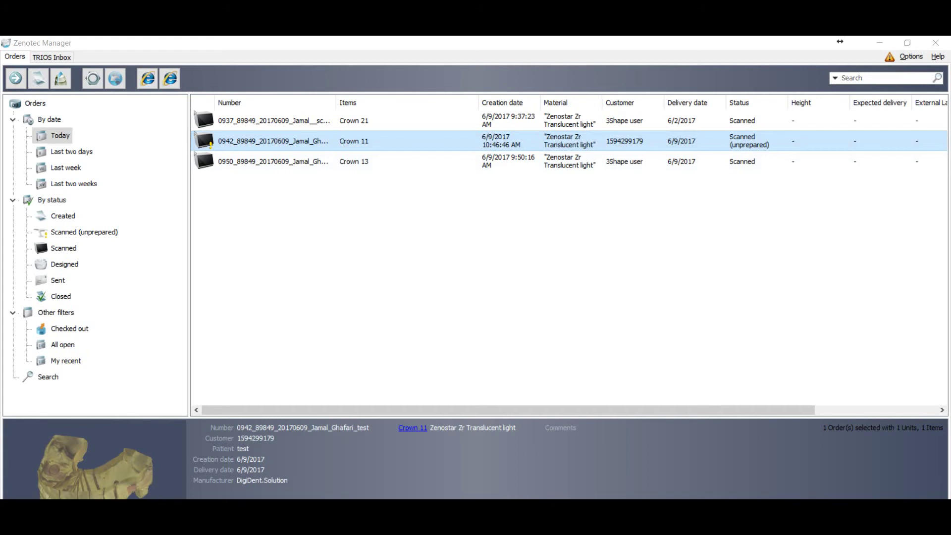
Open the Crown 11 order in 3Shape Dental Designer for design
{"action": "right_click", "coordinate": [253, 141]}
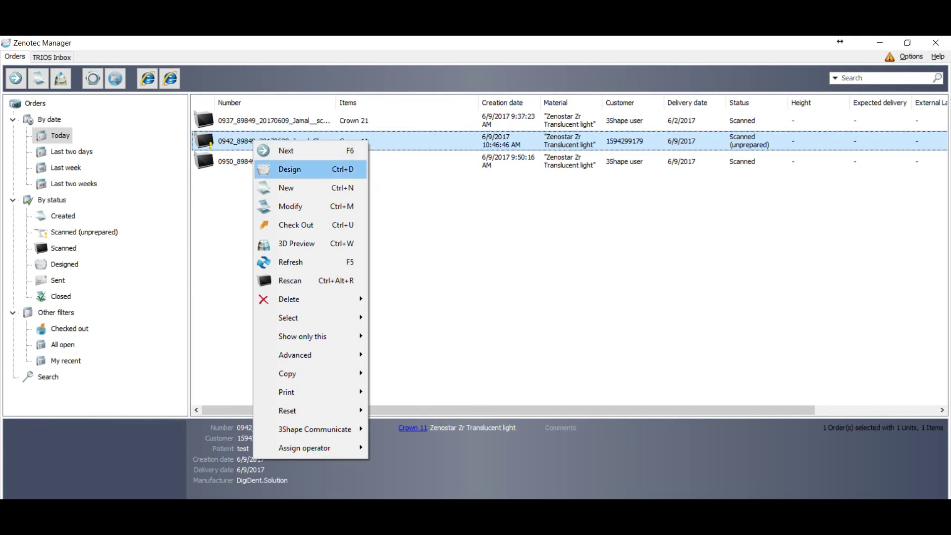
{"action": "key", "text": "Return"}
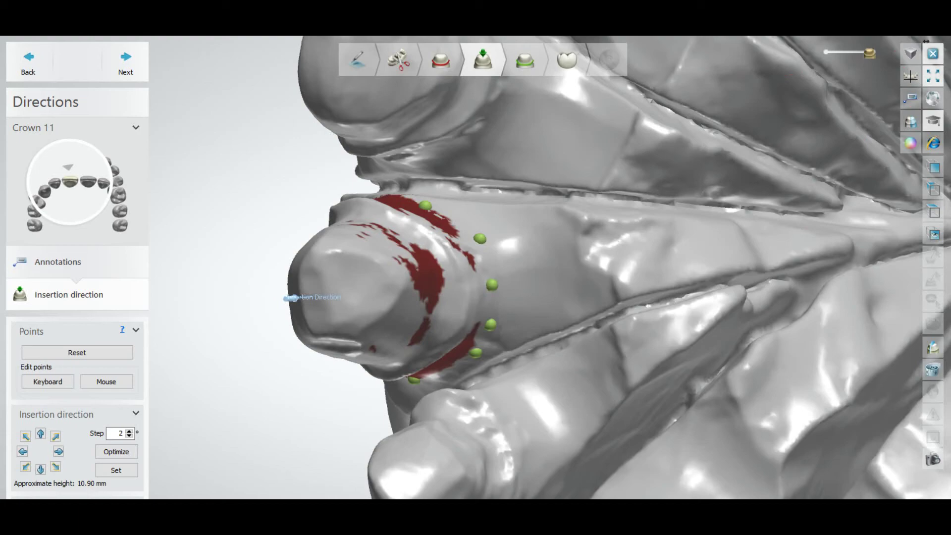
Close Dental Designer, dismiss the no-output notice, and open Crown 11's Order Export dialog
{"action": "left_click", "coordinate": [932, 51]}
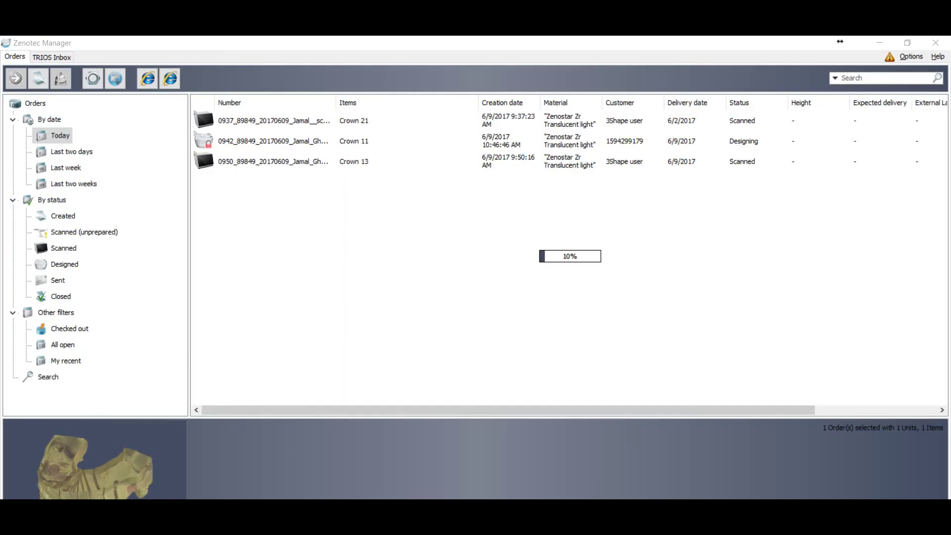
{"action": "key", "text": "Return"}
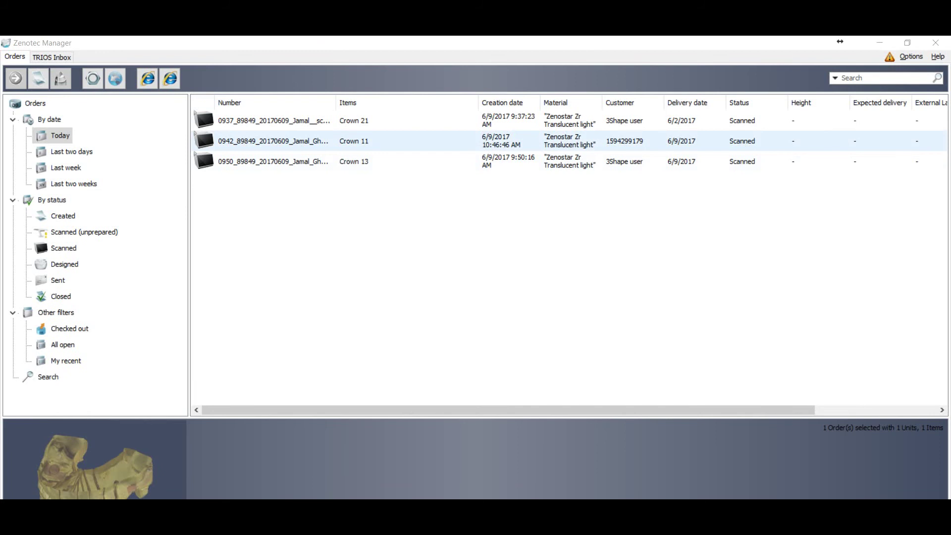
{"action": "right_click", "coordinate": [227, 141]}
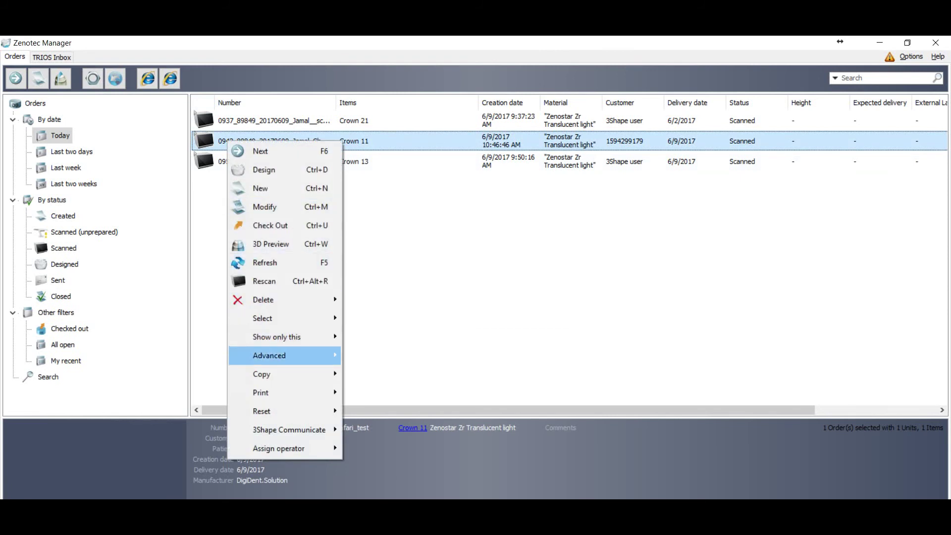
{"action": "mouse_move", "coordinate": [270, 355]}
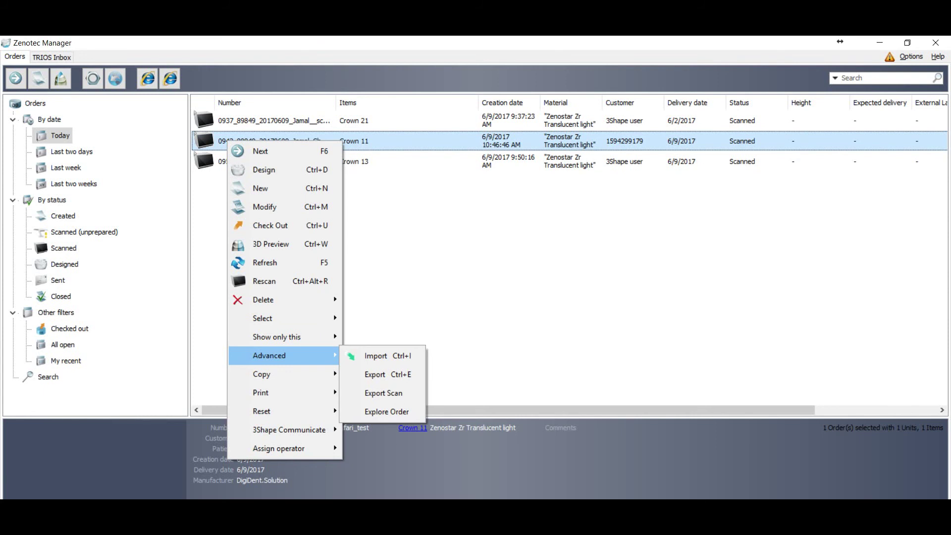
{"action": "left_click", "coordinate": [383, 374]}
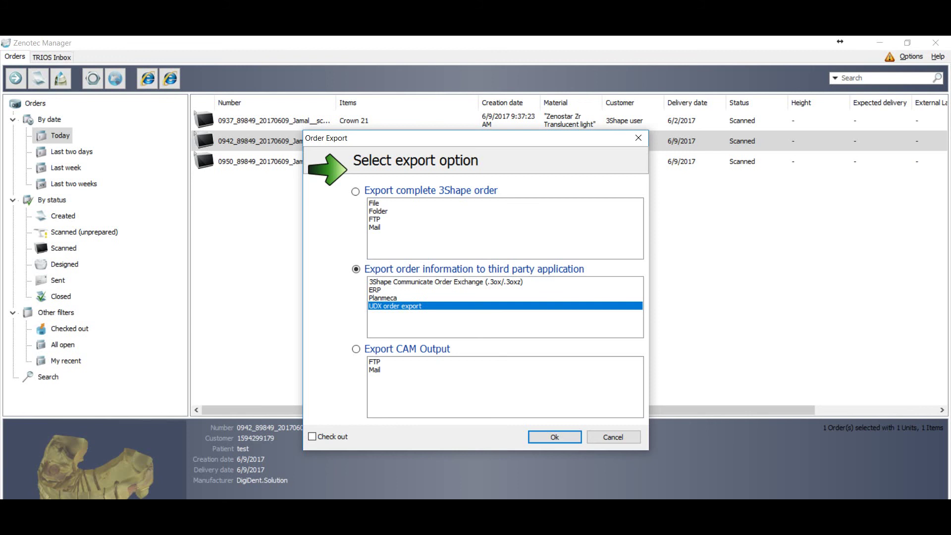
{"action": "mouse_move", "coordinate": [320, 510]}
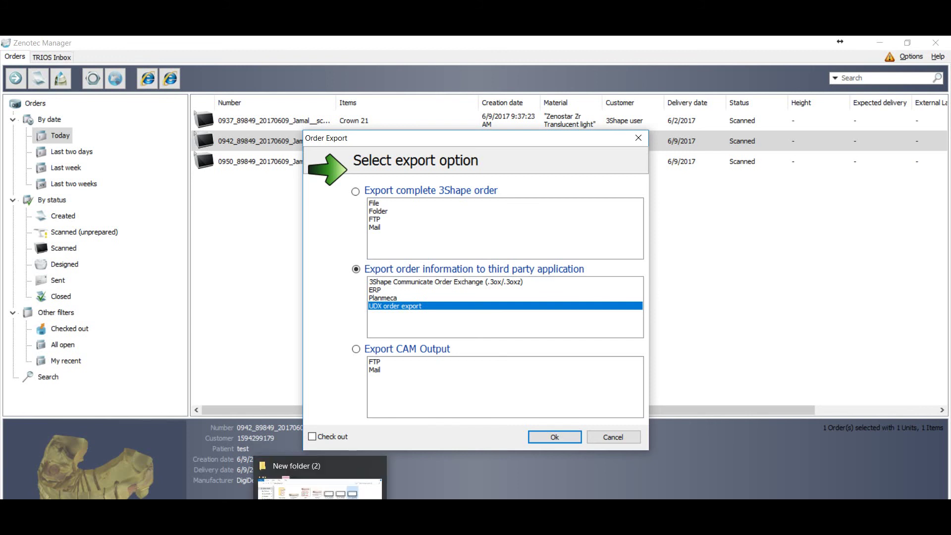